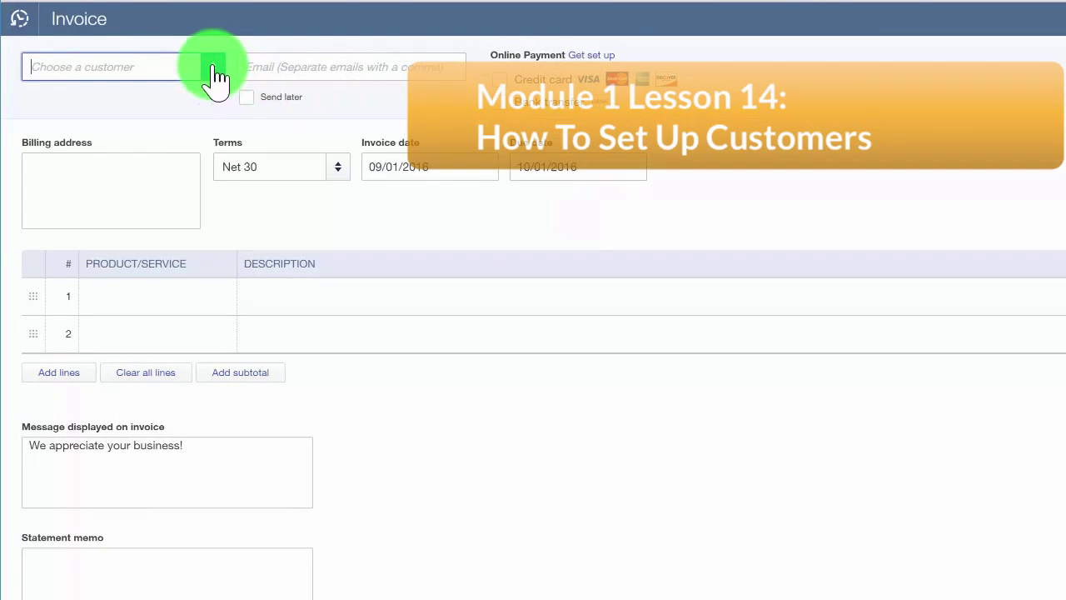
Select the existing customer so their email and billing address fill in, then check the email
{"action": "left_click", "coordinate": [214, 73]}
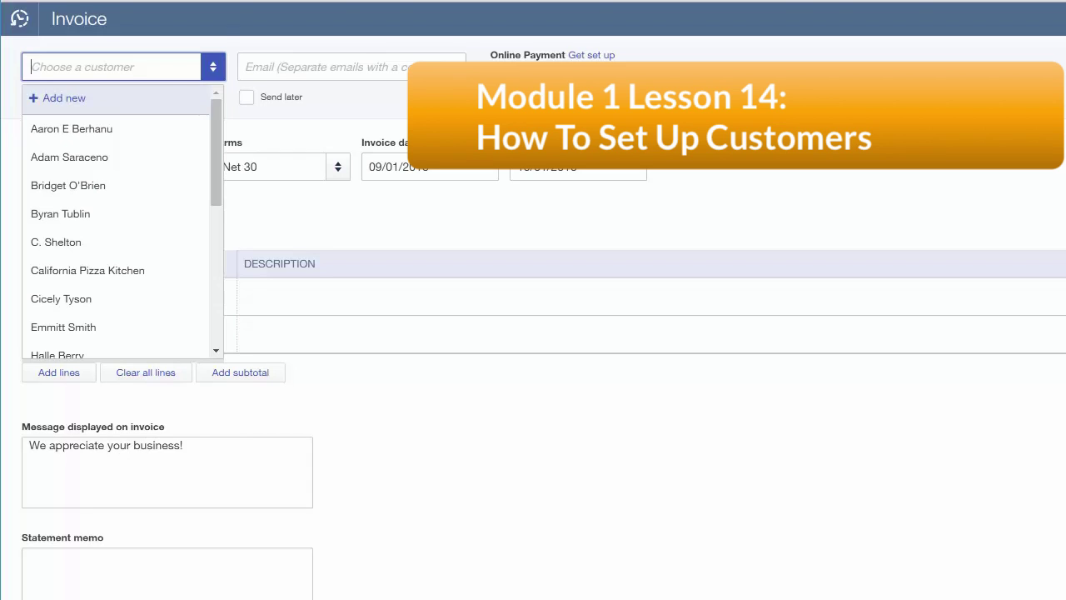
{"action": "left_click", "coordinate": [84, 120]}
{"action": "left_click", "coordinate": [390, 66]}
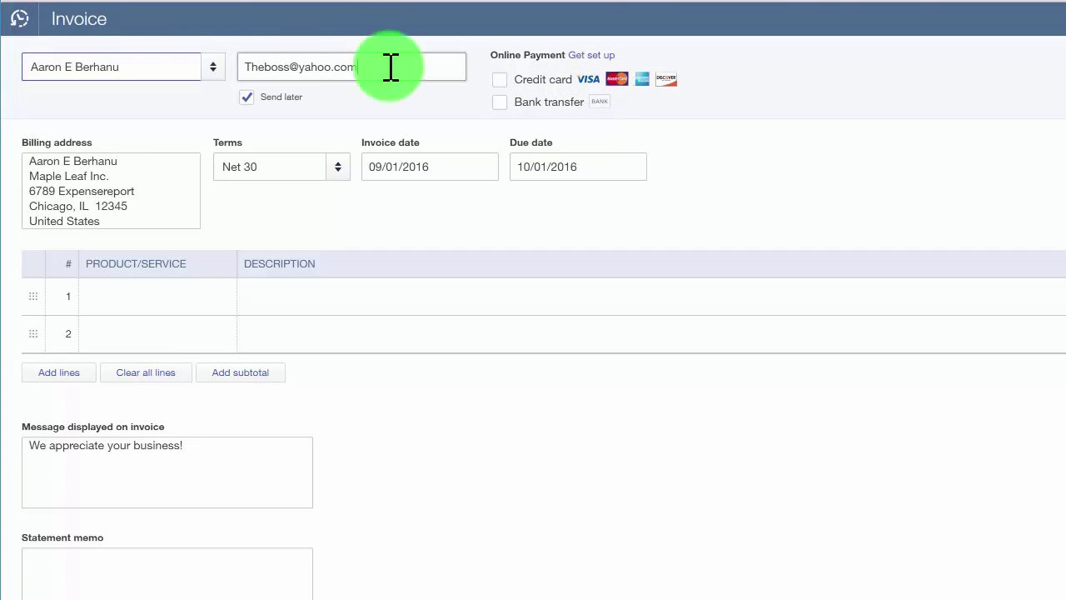
{"action": "left_click_drag", "start_coordinate": [391, 66], "coordinate": [197, 72]}
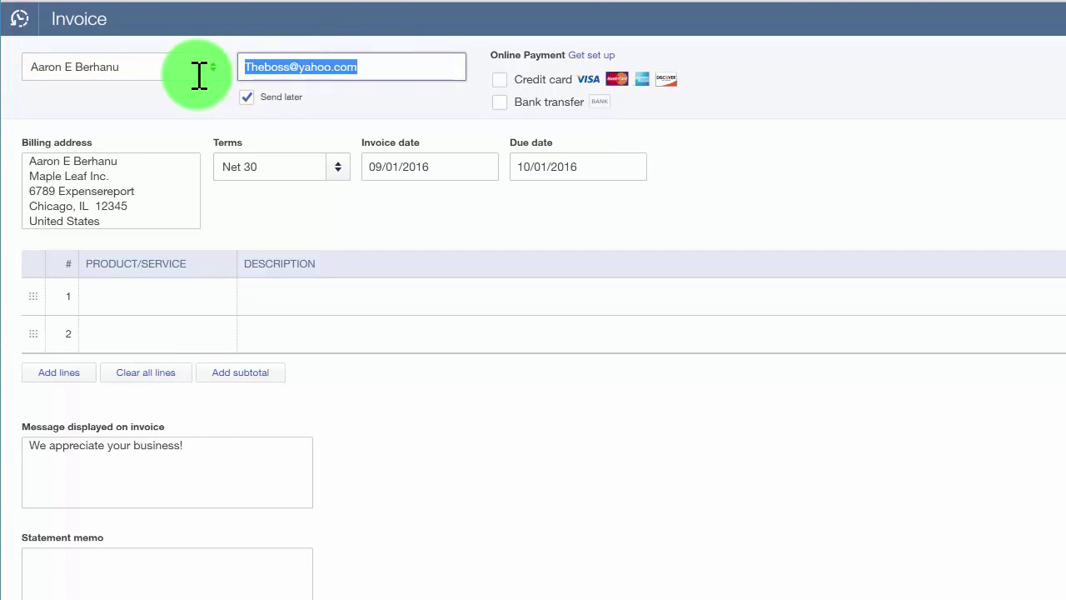
{"action": "left_click", "coordinate": [383, 69]}
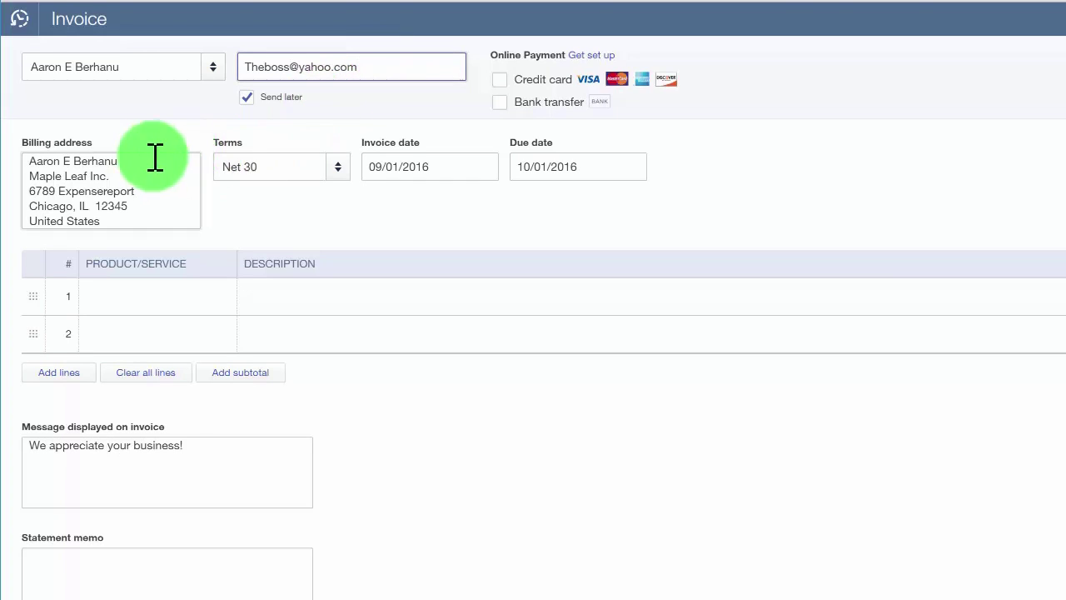
{"action": "left_click_drag", "start_coordinate": [142, 162], "coordinate": [29, 161]}
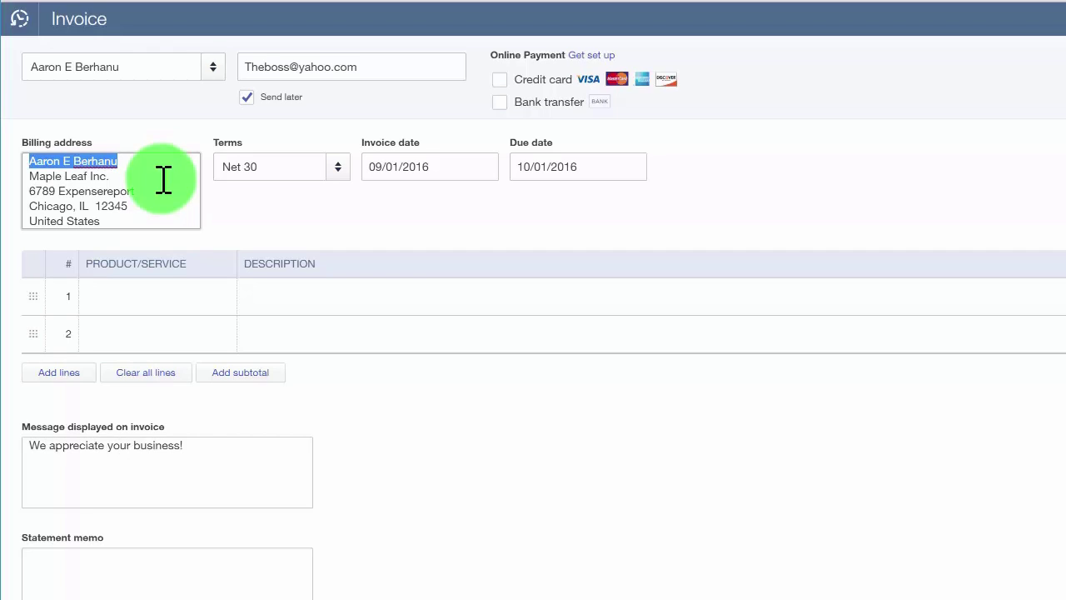
{"action": "left_click", "coordinate": [313, 166]}
{"action": "left_click_drag", "start_coordinate": [221, 167], "coordinate": [284, 169]}
{"action": "left_click", "coordinate": [285, 169]}
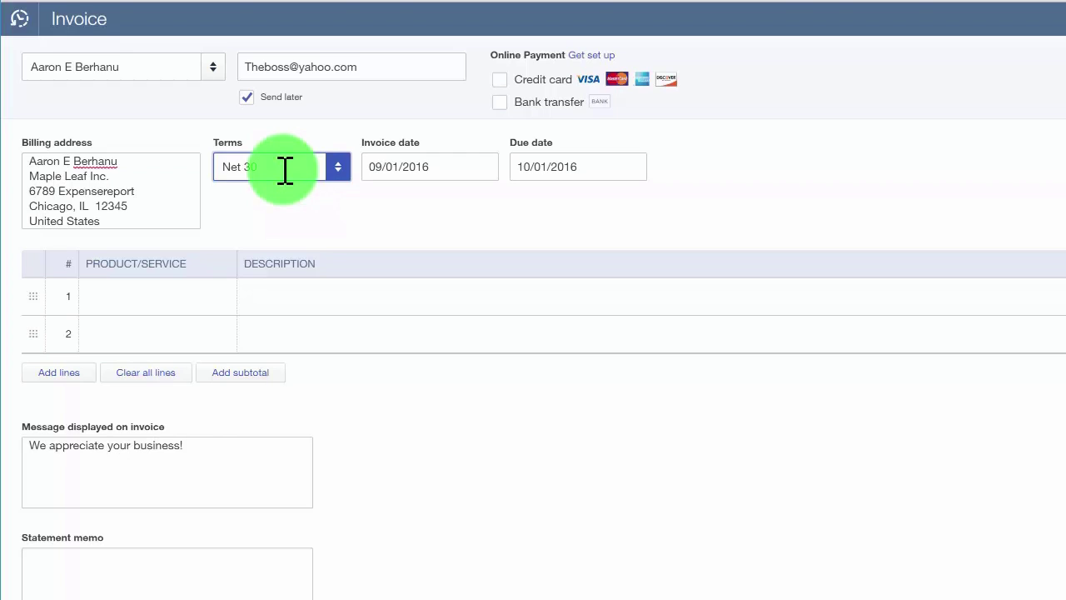
{"action": "left_click", "coordinate": [337, 171]}
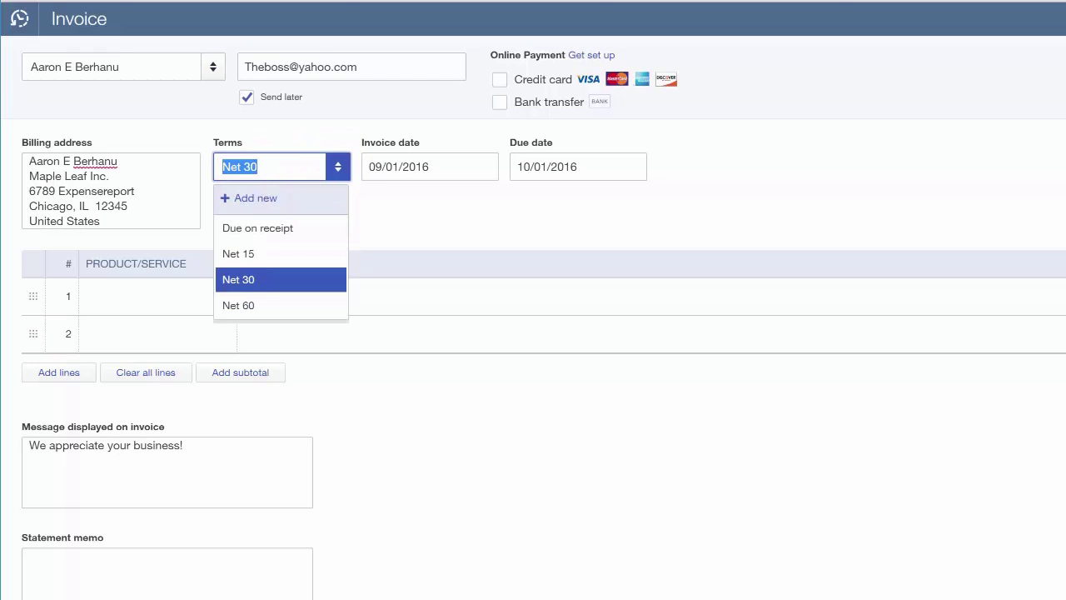
{"action": "left_click", "coordinate": [293, 167]}
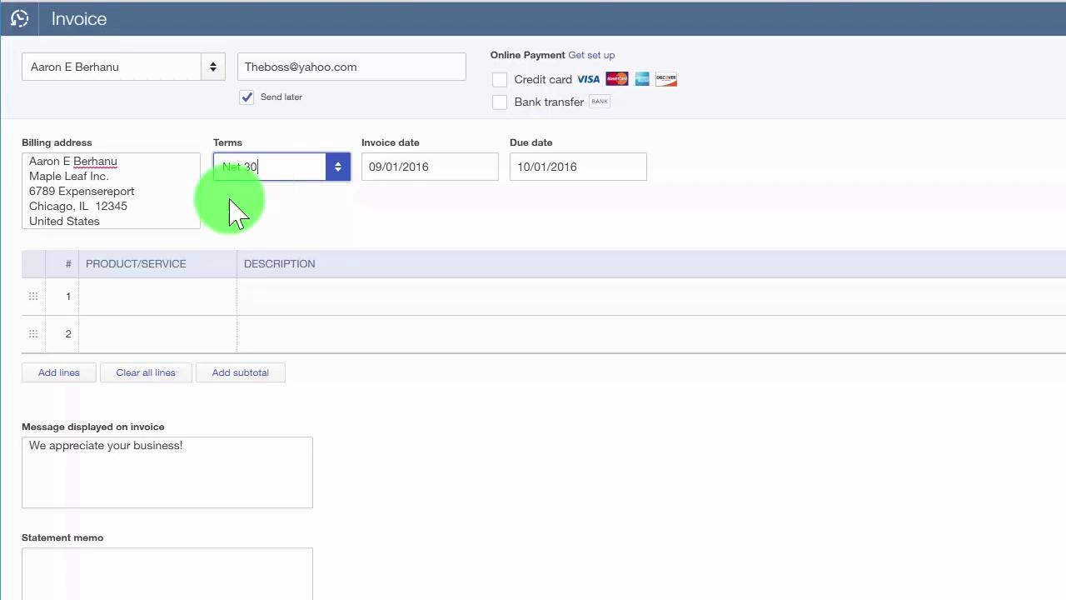
Keep the 09/01/2016 invoice date and 10/01/2016 due date, and start the first line item
{"action": "left_click_drag", "start_coordinate": [436, 167], "coordinate": [356, 166]}
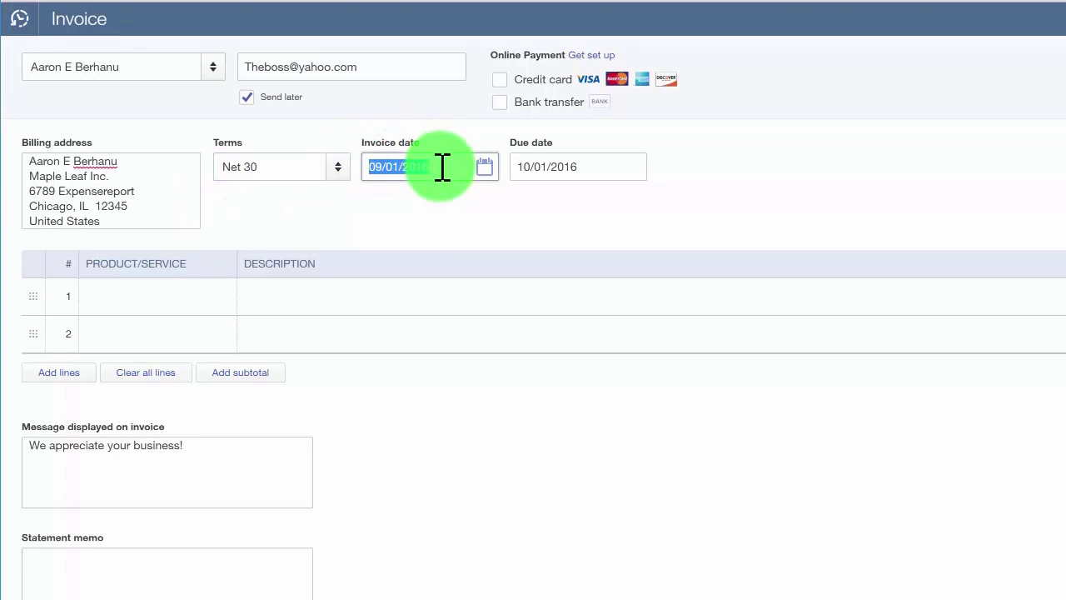
{"action": "key", "text": "End"}
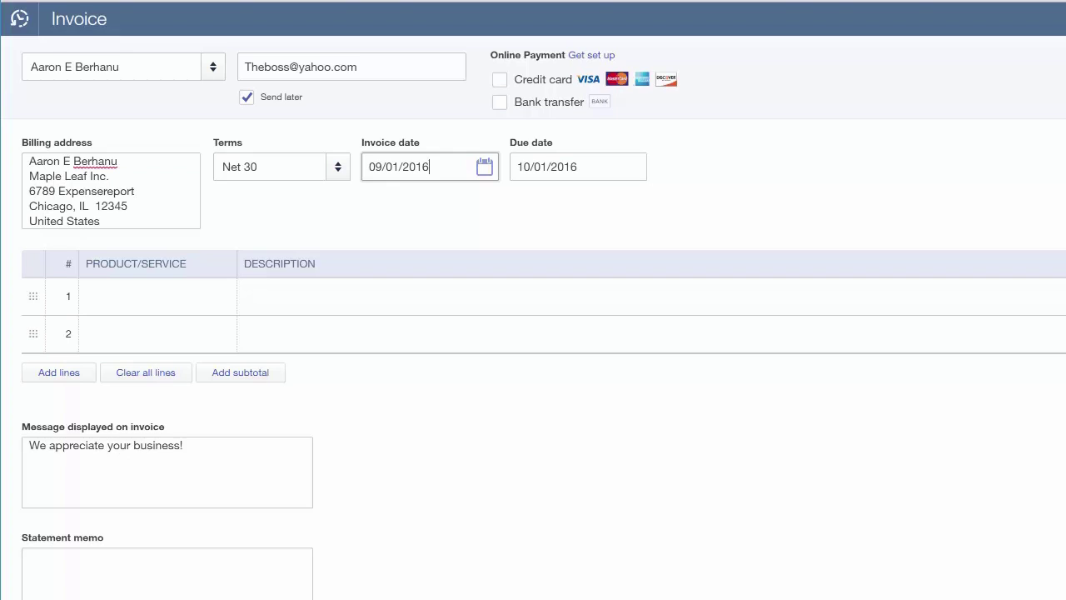
{"action": "left_click", "coordinate": [555, 171]}
{"action": "left_click_drag", "start_coordinate": [607, 172], "coordinate": [521, 172]}
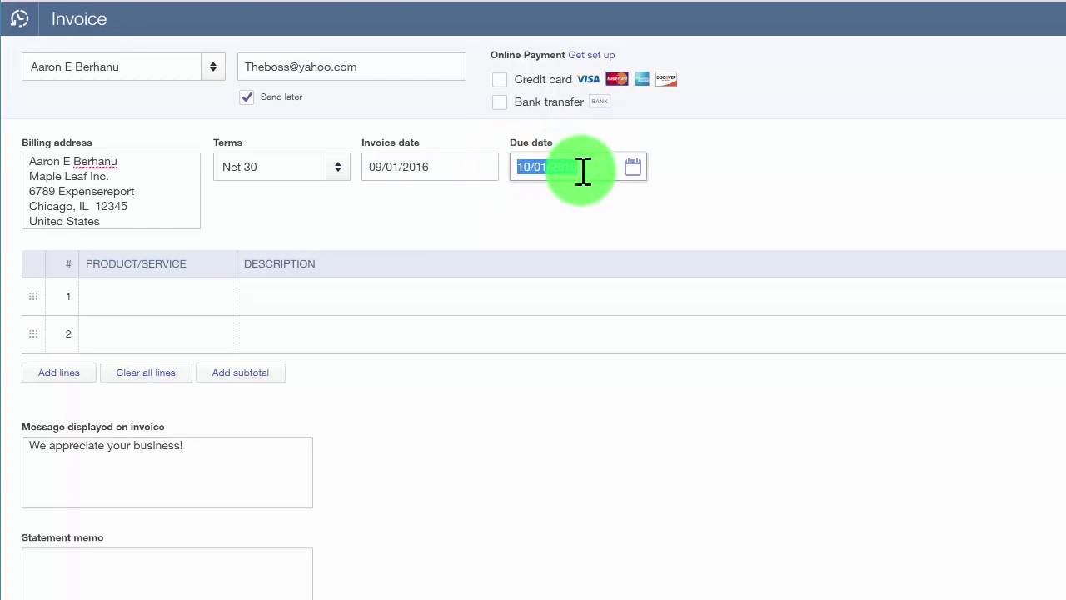
{"action": "left_click", "coordinate": [598, 170]}
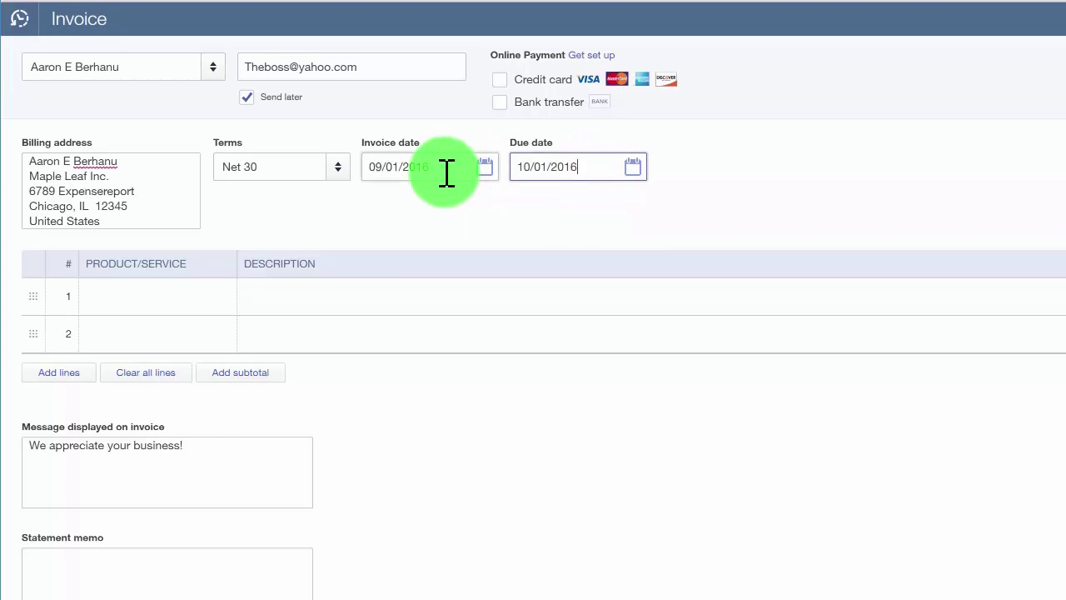
{"action": "left_click_drag", "start_coordinate": [452, 167], "coordinate": [341, 167]}
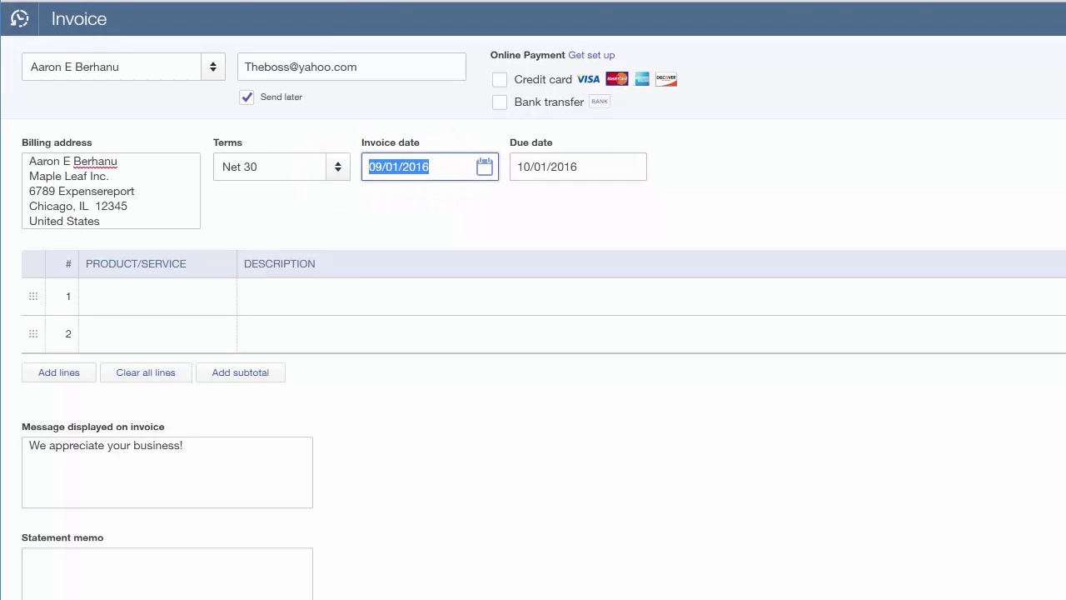
{"action": "left_click", "coordinate": [612, 167]}
{"action": "key", "text": "ctrl+a"}
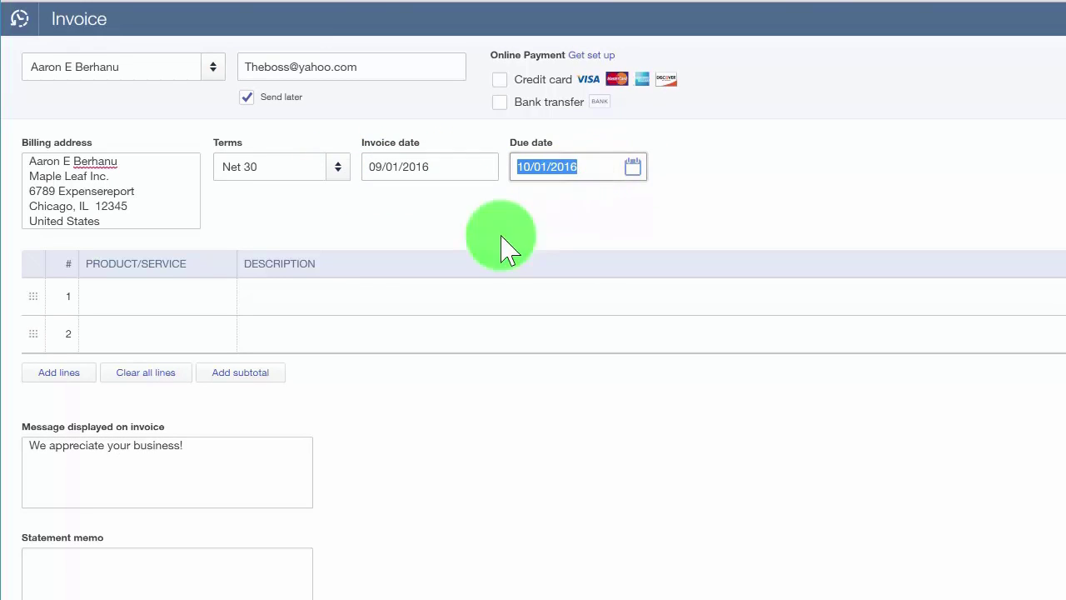
{"action": "left_click", "coordinate": [149, 298]}
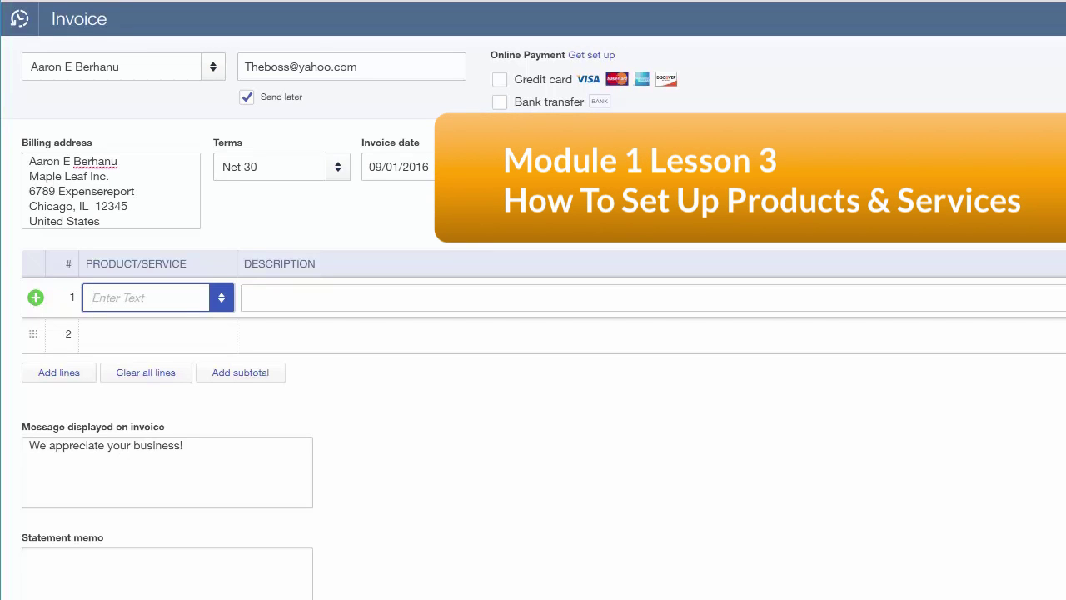
Set line 1 to Installation with description 'Install sinks in the kitchen and bathrooms'
{"action": "left_click", "coordinate": [221, 296]}
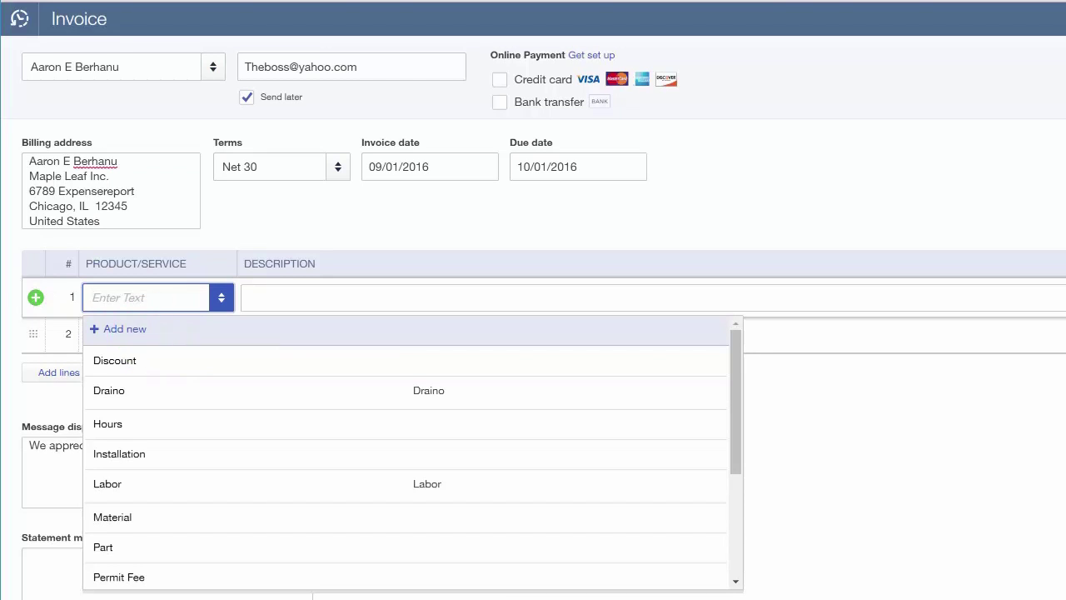
{"action": "key", "text": "Escape"}
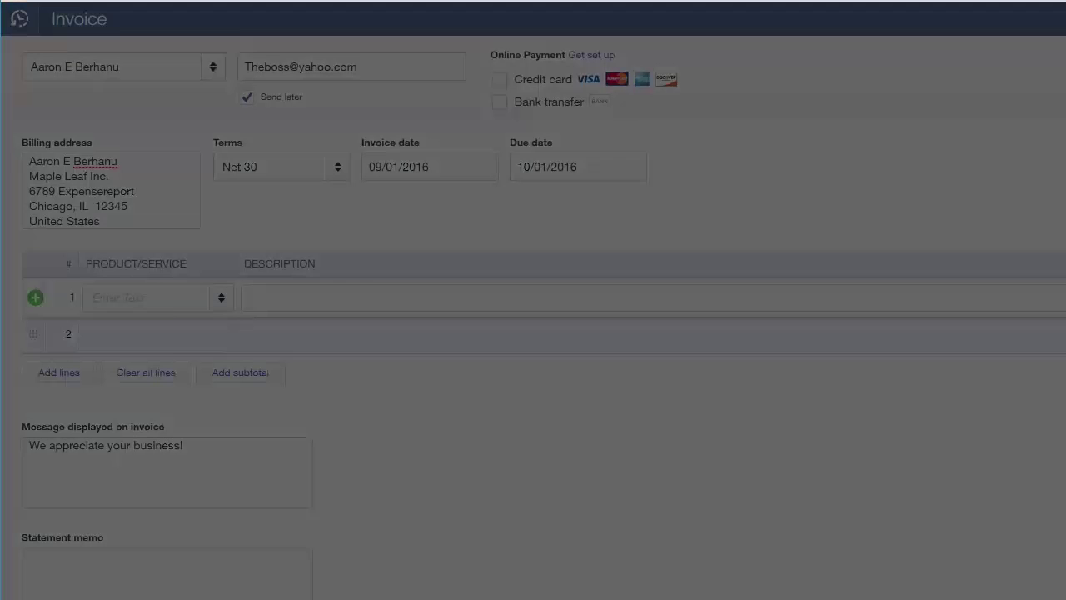
{"action": "left_click", "coordinate": [146, 350]}
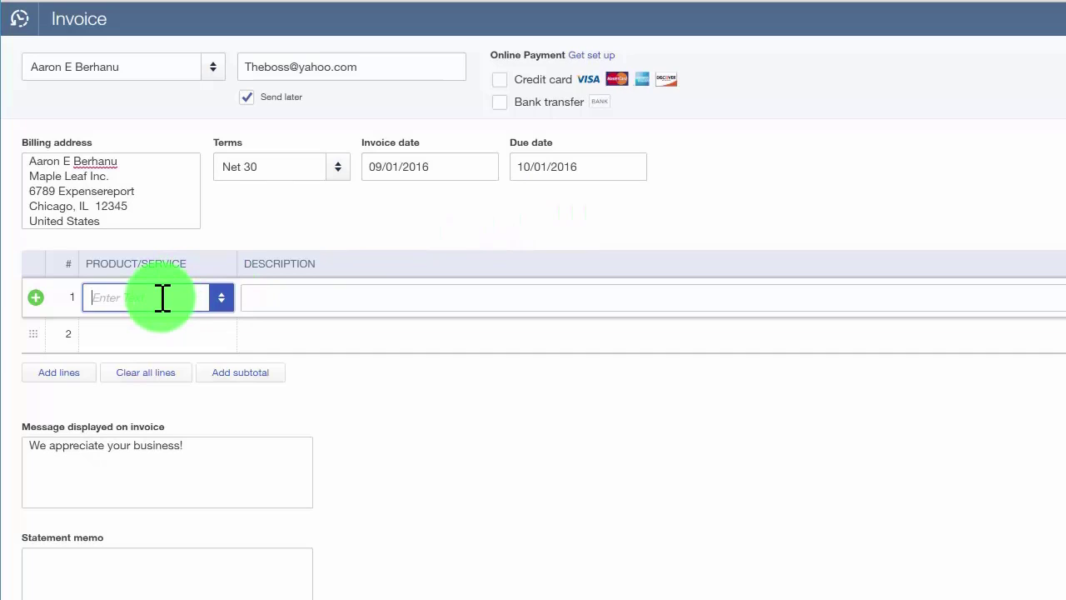
{"action": "left_click", "coordinate": [221, 297]}
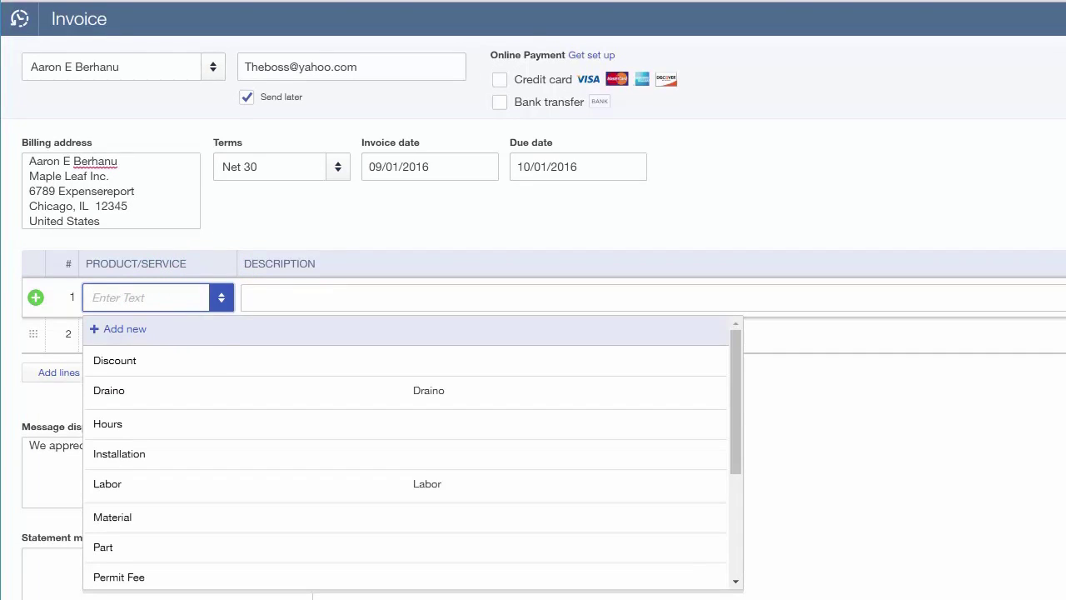
{"action": "left_click", "coordinate": [232, 454]}
{"action": "left_click", "coordinate": [343, 306]}
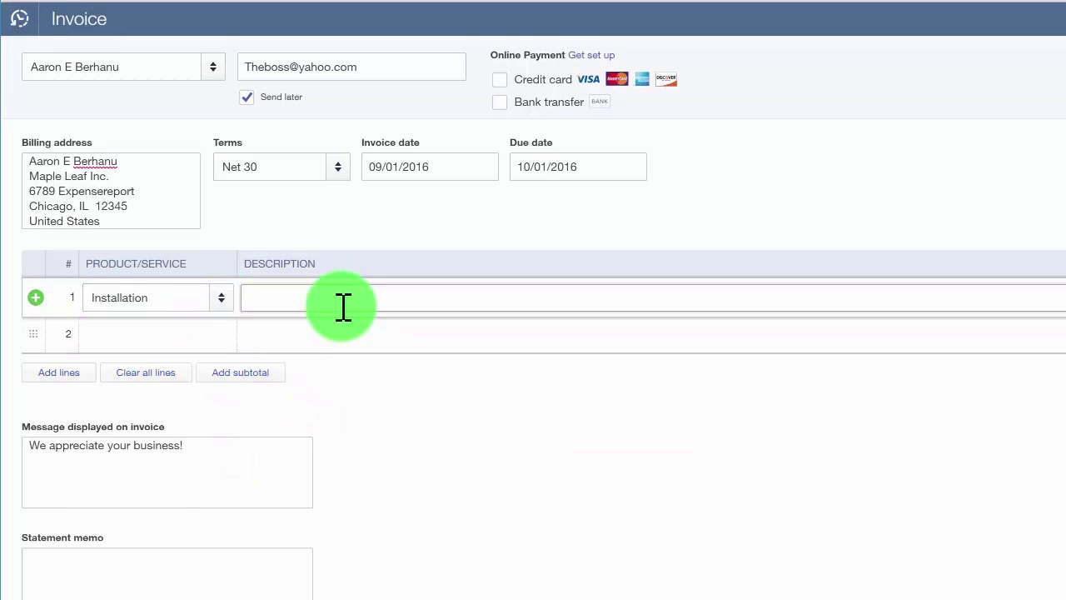
{"action": "type", "text": "Install sinks in the kitchen and bat"}
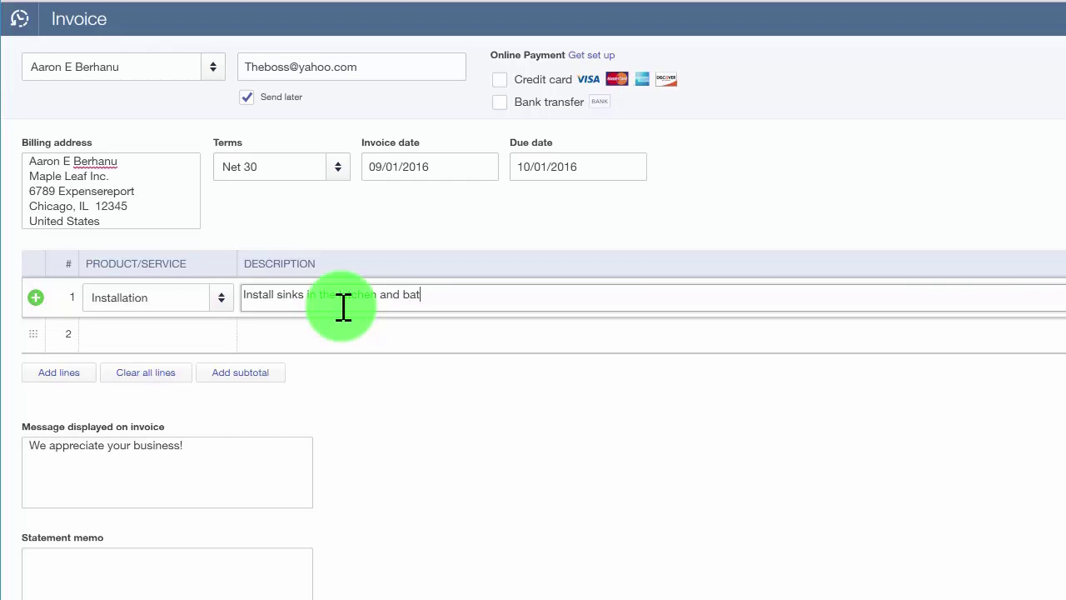
{"action": "type", "text": "hrooms"}
{"action": "left_click", "coordinate": [88, 370]}
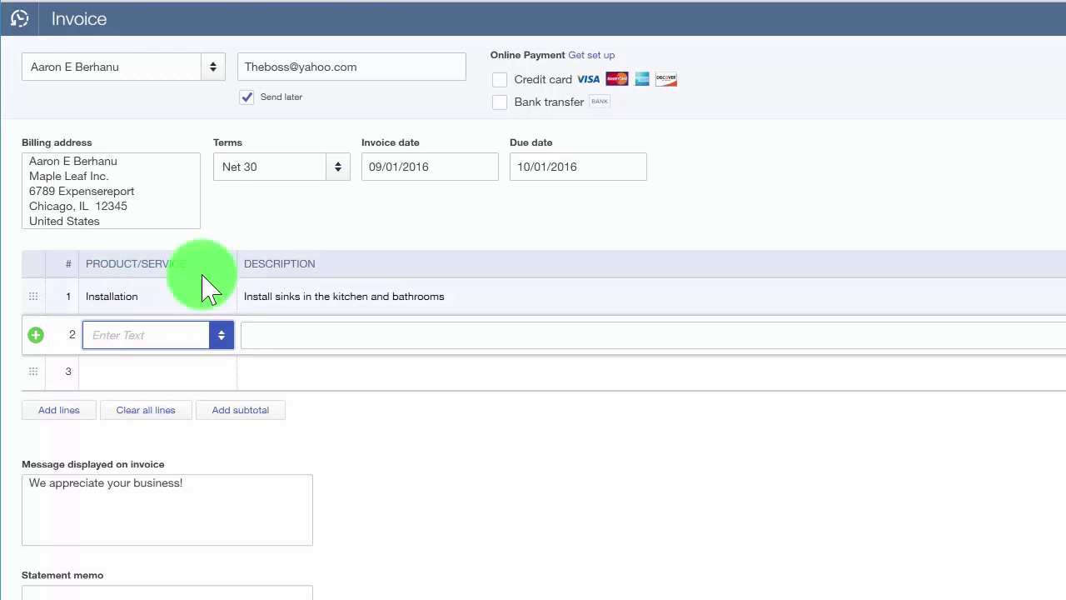
Add Part lines for Kitchen Sink and Bathroom Sinks, bringing the total to $825.00
{"action": "left_click", "coordinate": [221, 334]}
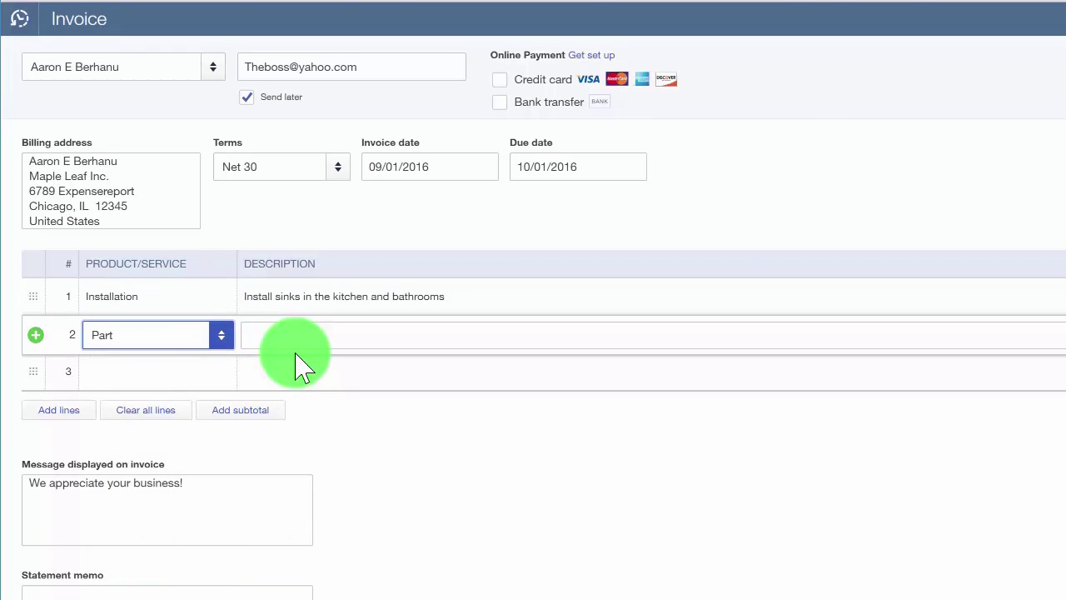
{"action": "left_click", "coordinate": [316, 381]}
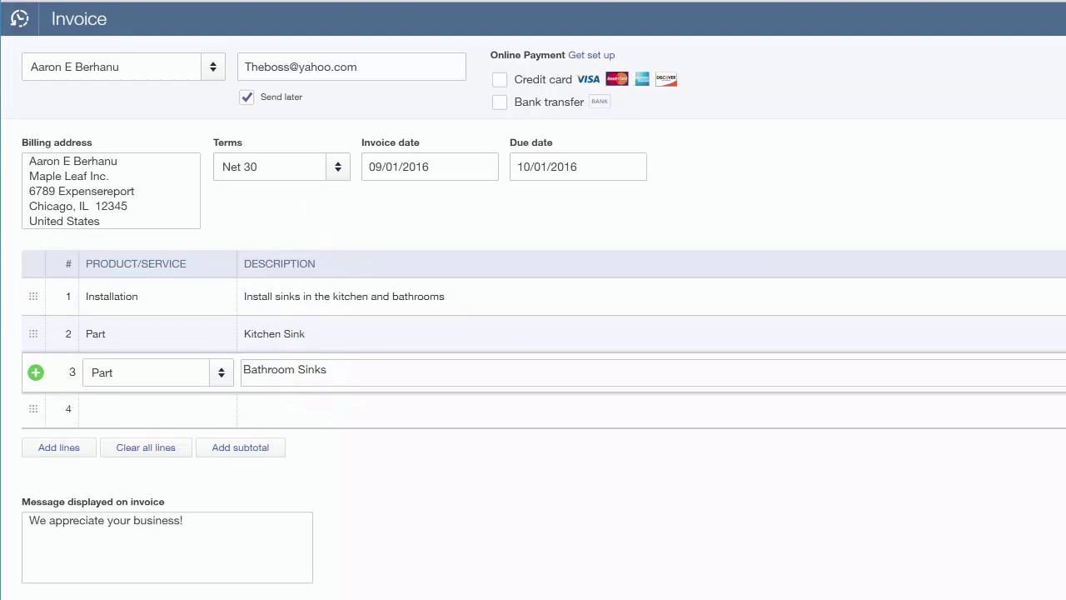
{"action": "left_click", "coordinate": [871, 491]}
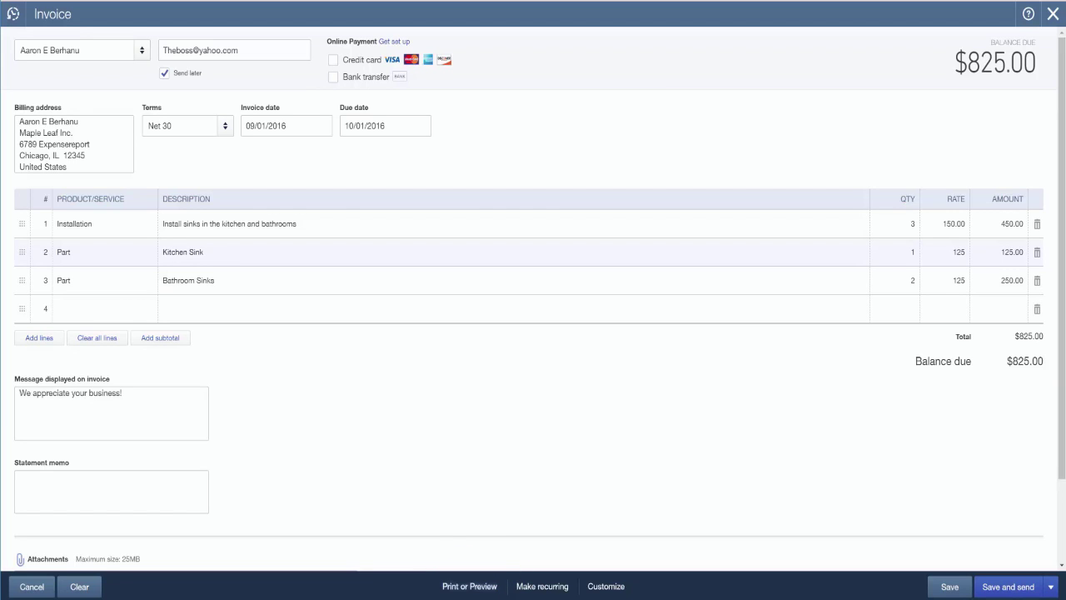
Save invoice 1012, scroll through its print preview, and close the preview
{"action": "left_click", "coordinate": [469, 587]}
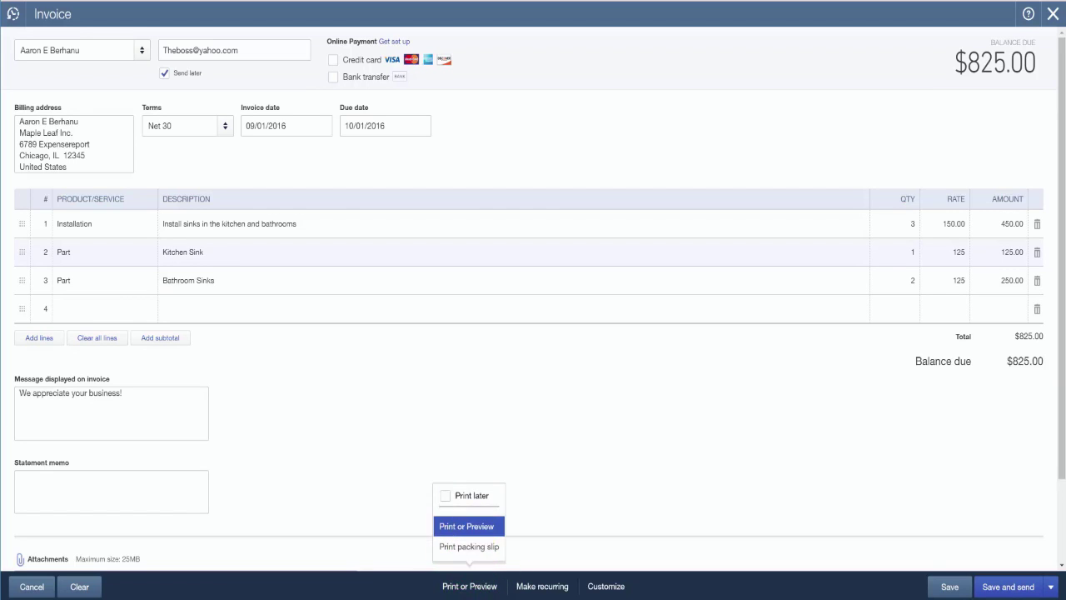
{"action": "left_click", "coordinate": [466, 525]}
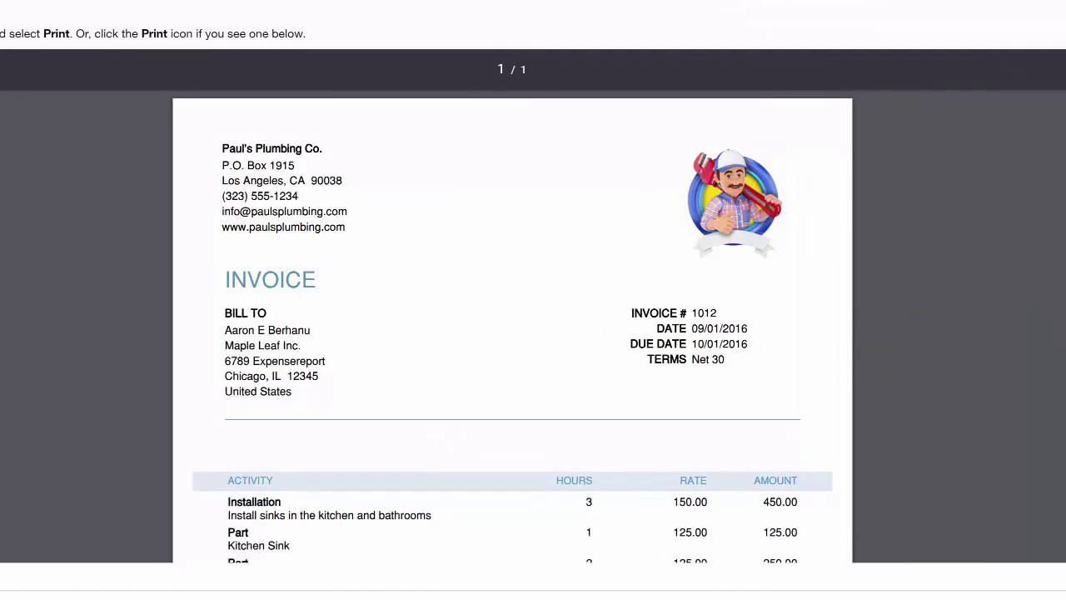
{"action": "scroll", "coordinate": [512, 329], "scroll_direction": "down", "scroll_amount": 3}
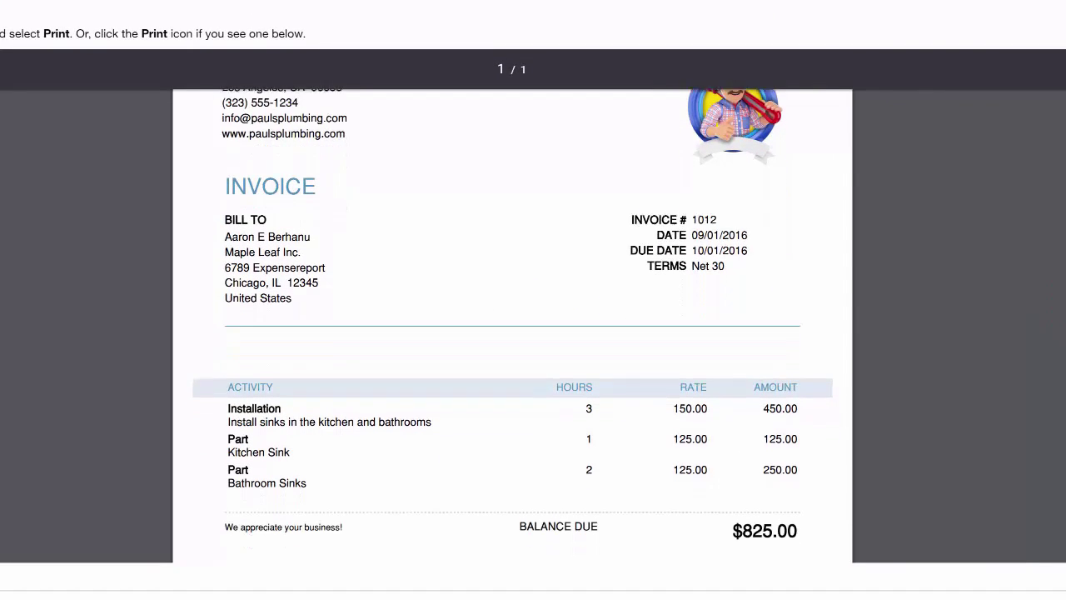
{"action": "scroll", "coordinate": [512, 330], "scroll_direction": "down", "scroll_amount": 4}
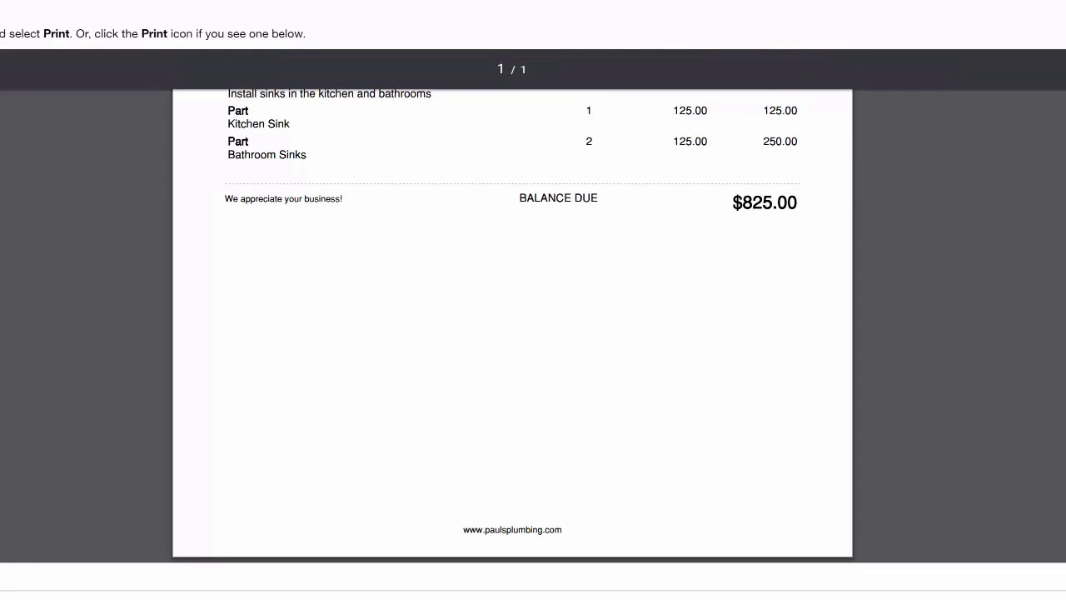
{"action": "scroll", "coordinate": [512, 325], "scroll_direction": "up", "scroll_amount": 1}
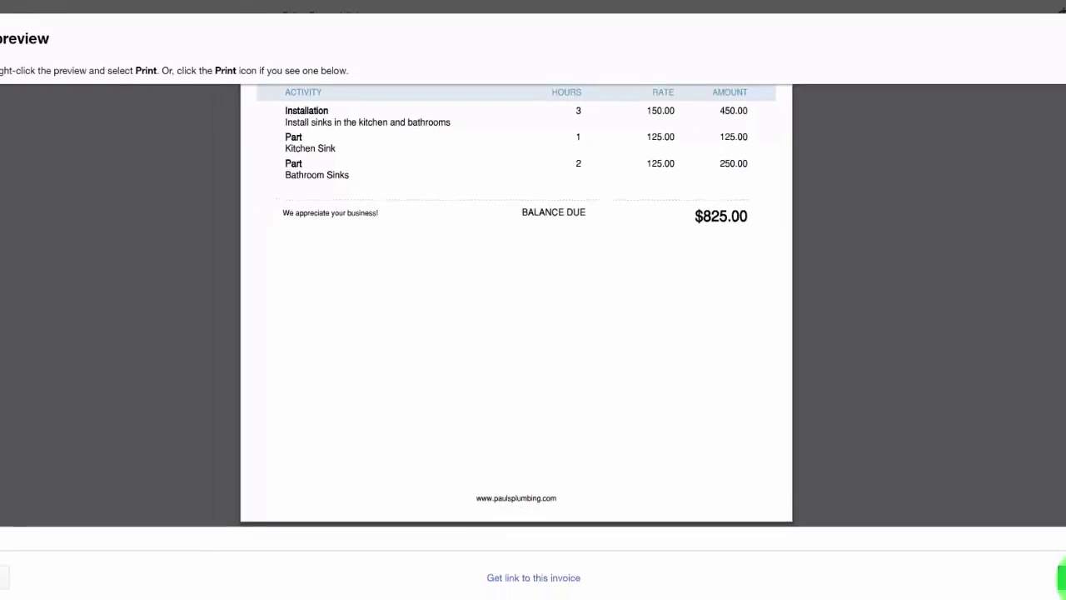
{"action": "left_click_drag", "start_coordinate": [984, 479], "coordinate": [964, 230]}
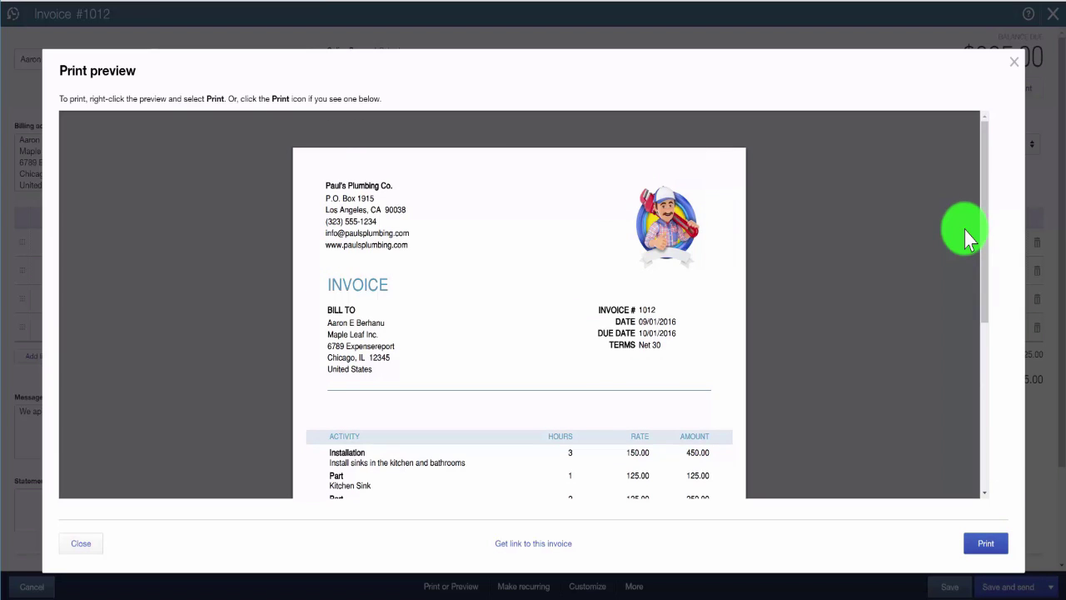
{"action": "left_click", "coordinate": [1019, 80]}
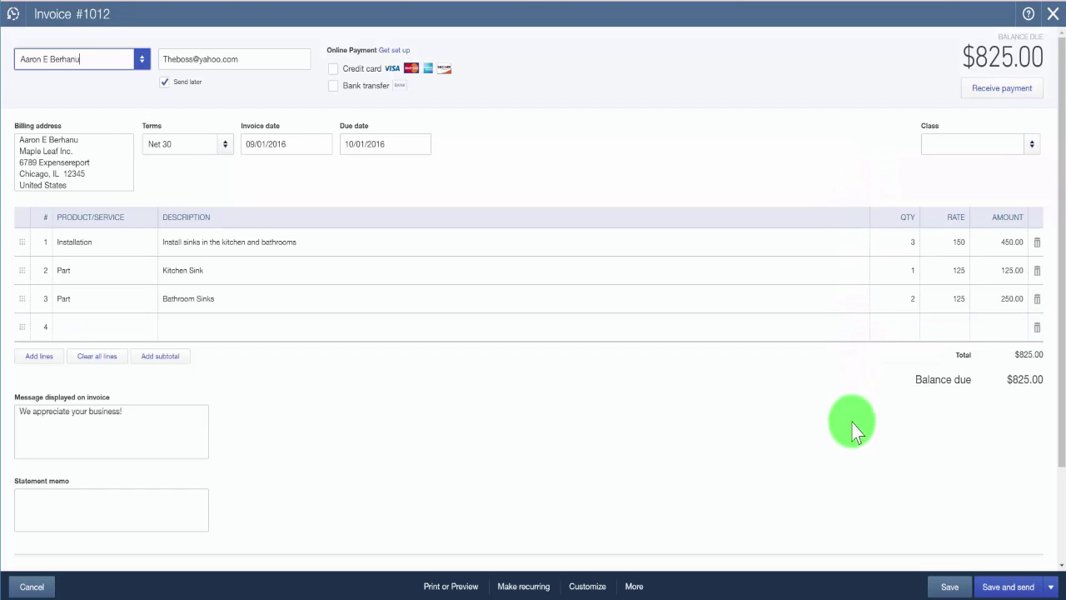
Save the invoice for emailing and check the recipient address and invoice 1012 subject line
{"action": "left_click", "coordinate": [975, 582]}
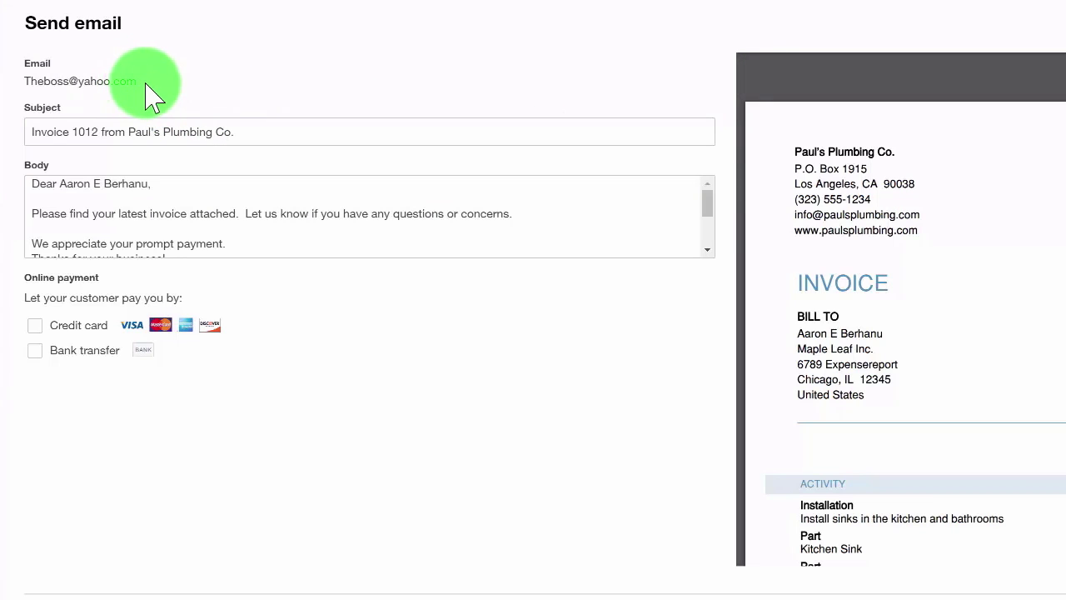
{"action": "left_click_drag", "start_coordinate": [146, 84], "coordinate": [21, 86]}
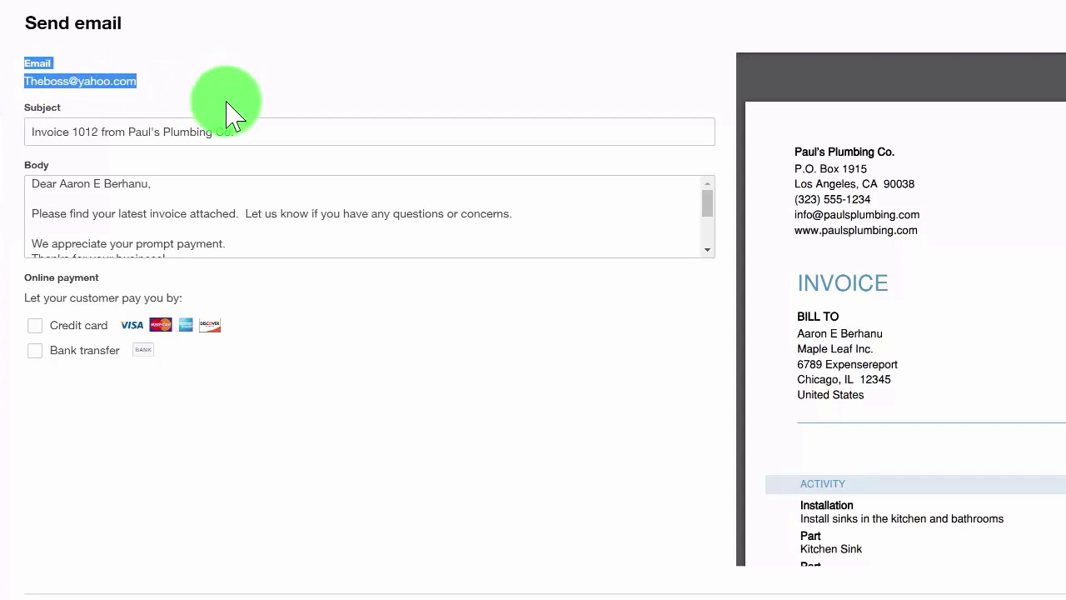
{"action": "left_click", "coordinate": [264, 133]}
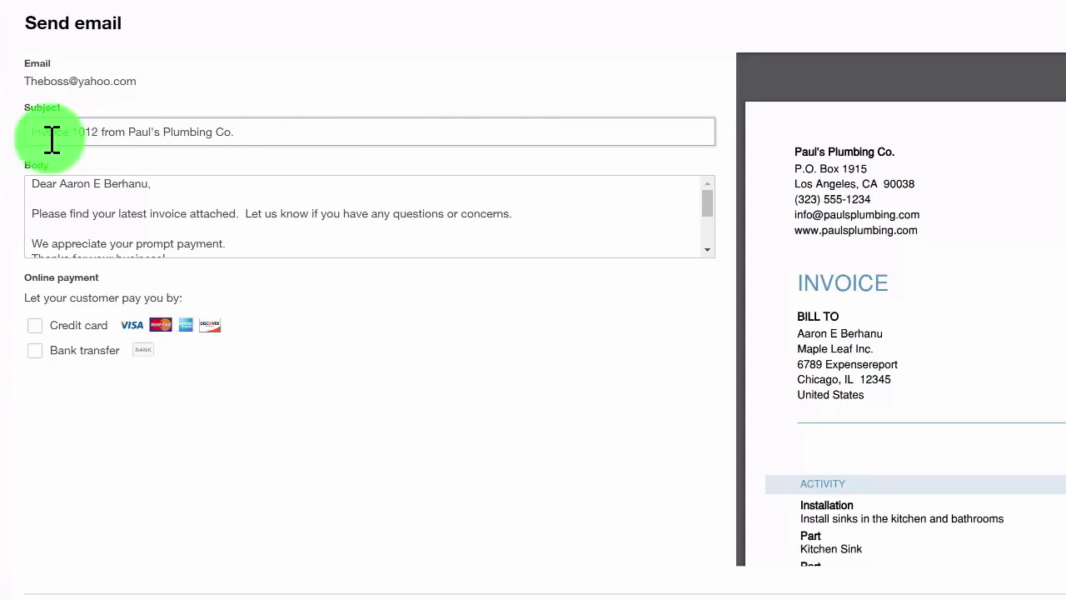
{"action": "left_click_drag", "start_coordinate": [30, 133], "coordinate": [252, 131]}
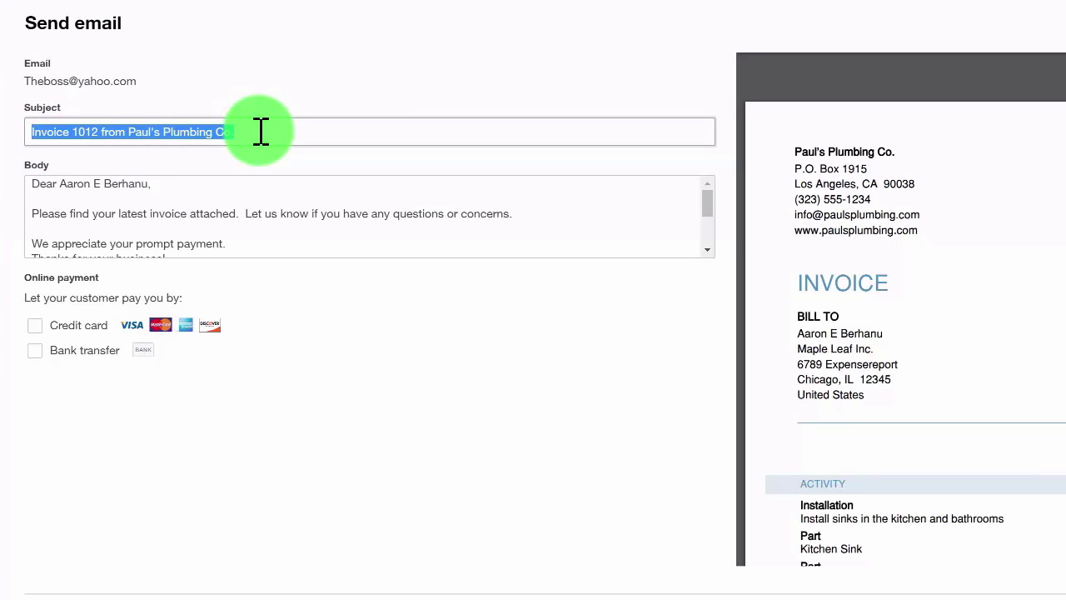
{"action": "left_click", "coordinate": [255, 131]}
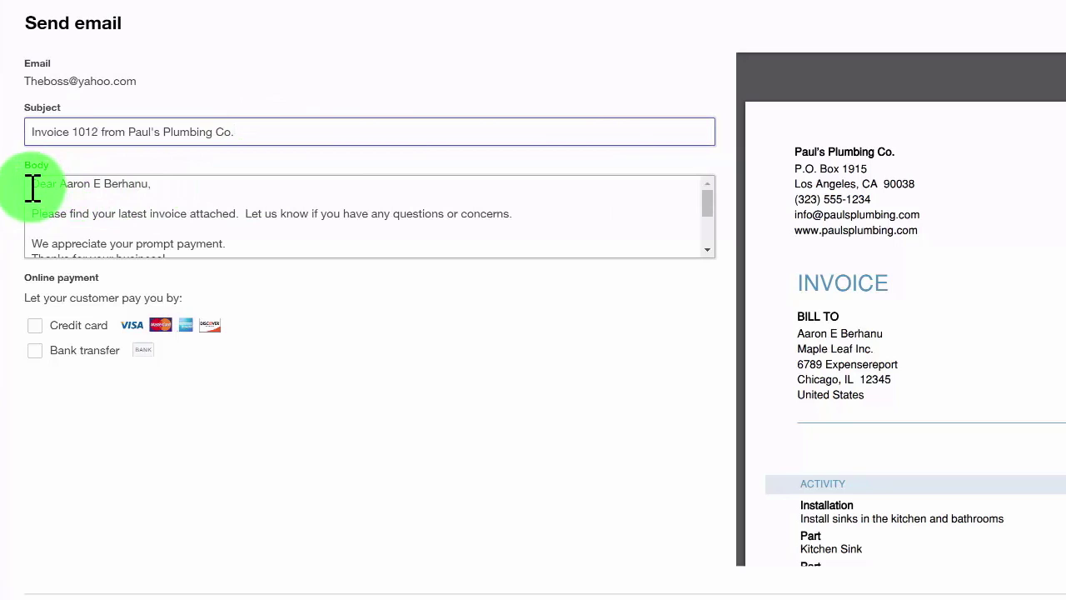
Review the pre-filled email body and add invoice 1012 to the send queue
{"action": "left_click", "coordinate": [680, 217]}
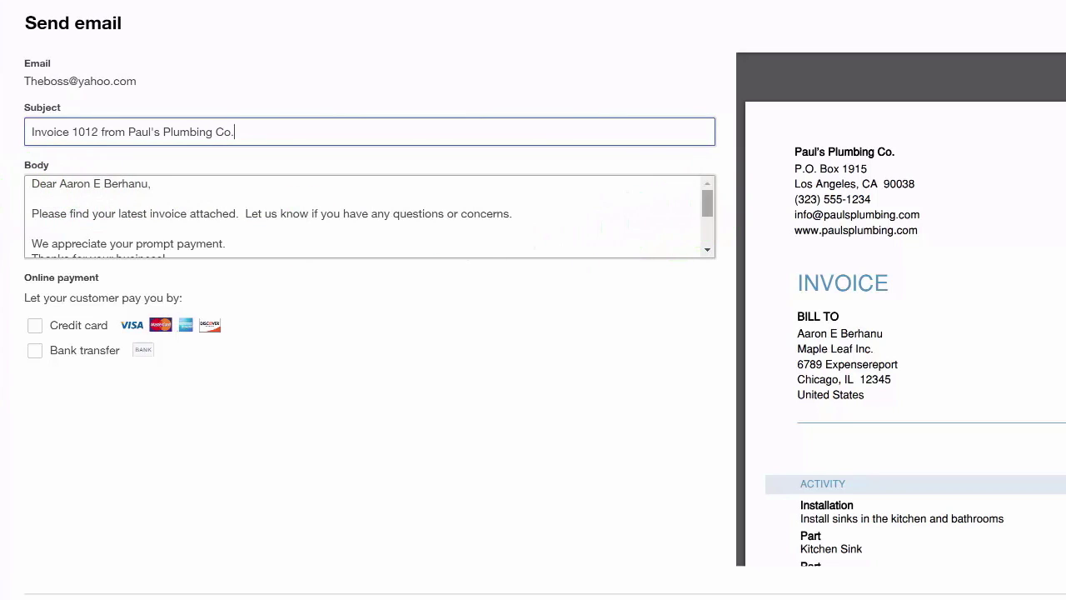
{"action": "key", "text": "ctrl+a"}
{"action": "scroll", "coordinate": [709, 220], "scroll_direction": "down", "scroll_amount": 5}
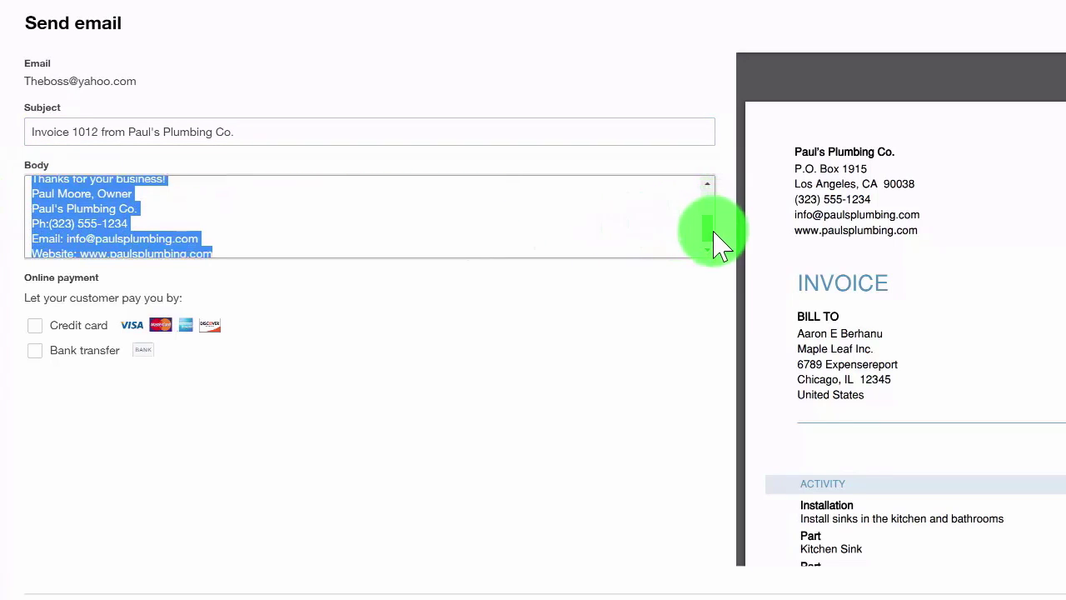
{"action": "left_click_drag", "start_coordinate": [713, 238], "coordinate": [709, 202]}
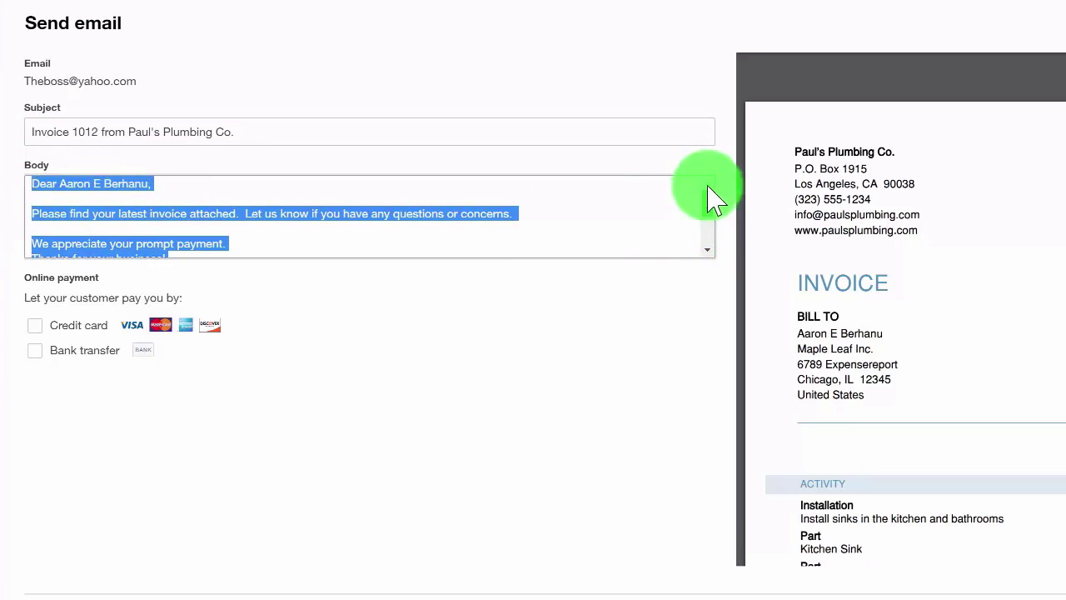
{"action": "left_click", "coordinate": [608, 219]}
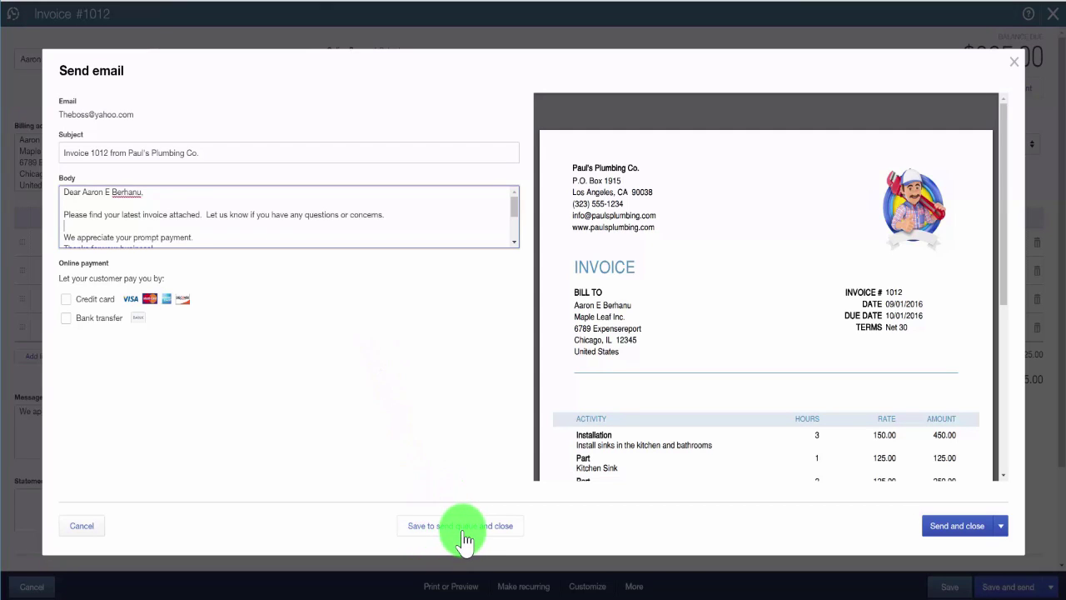
{"action": "left_click", "coordinate": [464, 526]}
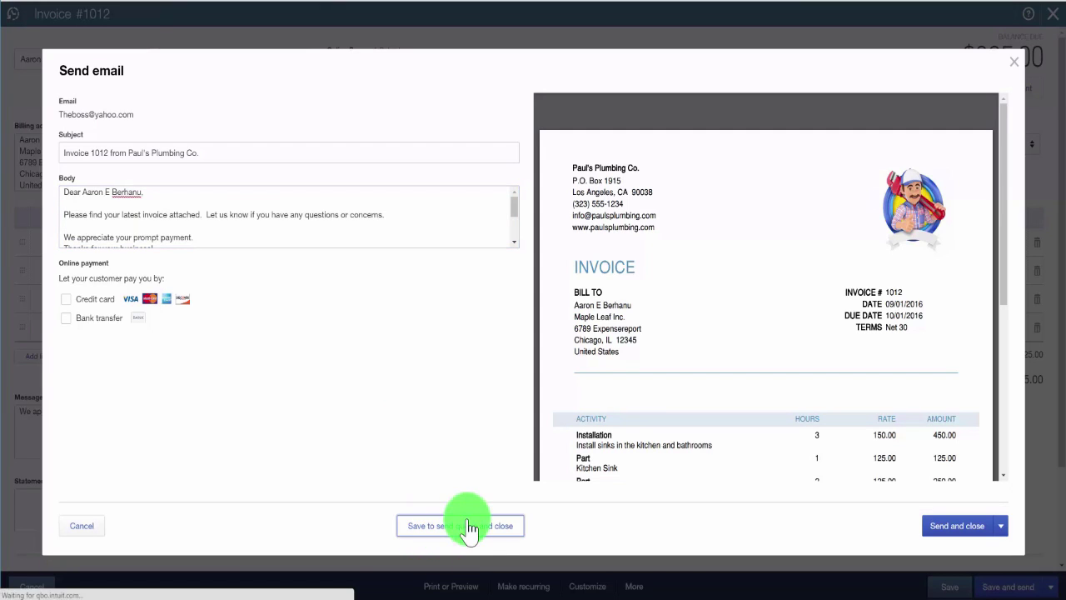